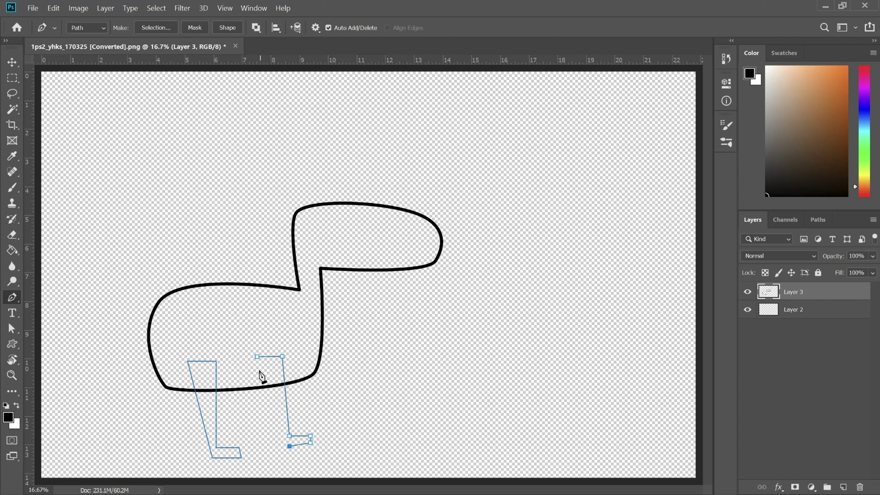
Close the near front leg path and draw the far front leg with its foot just behind it
left_click(257, 356)
left_click(249, 390)
left_click(258, 445)
left_click(274, 444)
Draw the closed far hind leg path below the body's rear, and a curved mouth line ending at the snout's edge
left_click(177, 389)
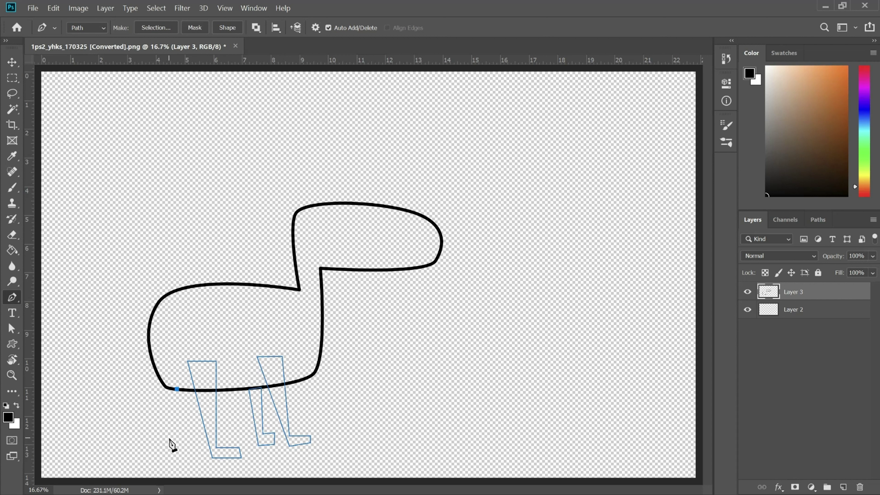
left_click(168, 438)
left_click(176, 444)
left_click(182, 440)
left_click(174, 431)
left_click(190, 390)
left_click(177, 389)
left_click_drag(440, 246, 374, 232)
Round the tops and feet of the leg paths with the Convert Point tool
right_click(12, 297)
left_click(52, 355)
left_click(264, 364)
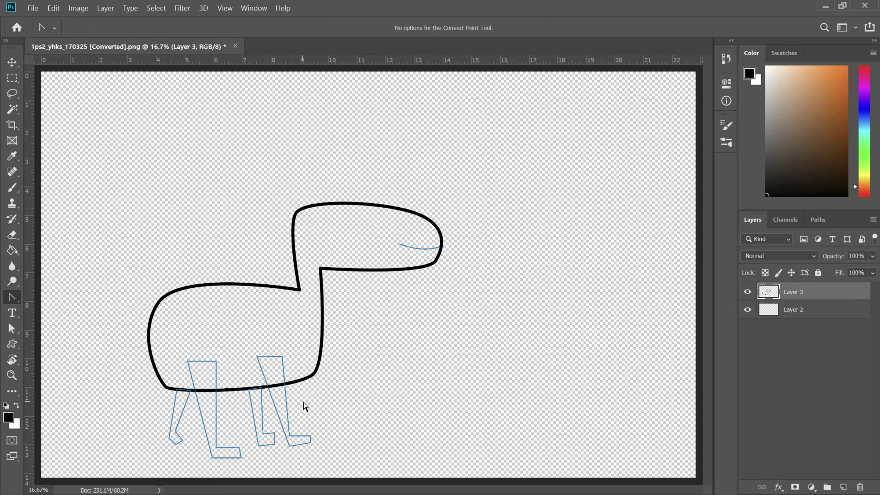
left_click_drag(311, 442, 302, 446)
left_click_drag(290, 436, 297, 442)
left_click_drag(282, 357, 271, 341)
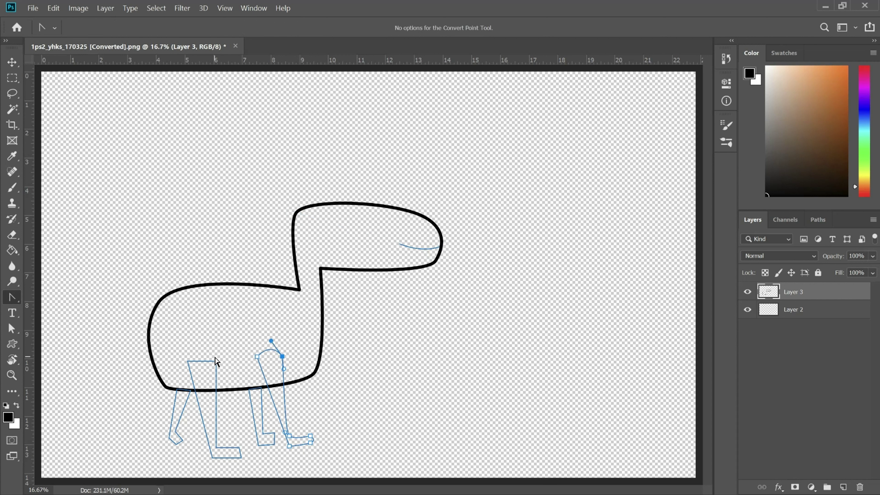
left_click_drag(217, 361, 207, 343)
left_click_drag(242, 450, 280, 436)
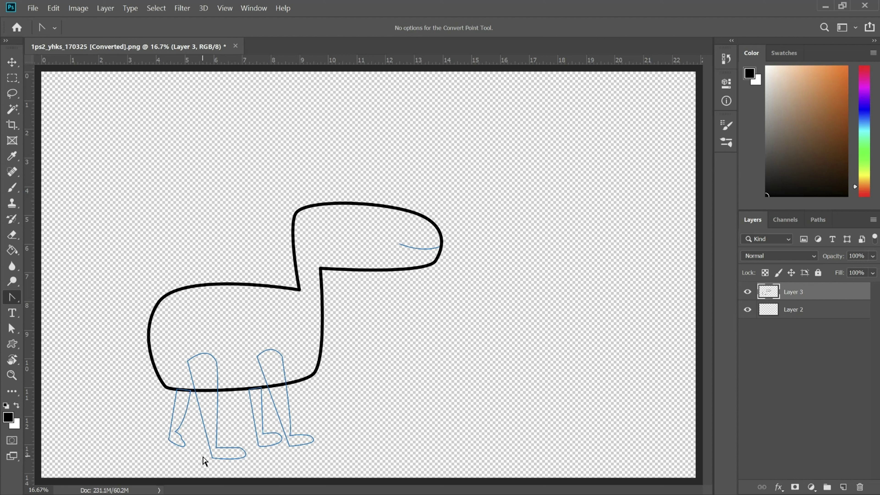
left_click_drag(181, 439, 183, 440)
Create a new layer beneath Layer 3 and stroke the leg and mouth paths on it in black
left_click(843, 487)
left_click_drag(789, 291, 789, 315)
right_click(296, 287)
left_click(320, 113)
left_click(525, 152)
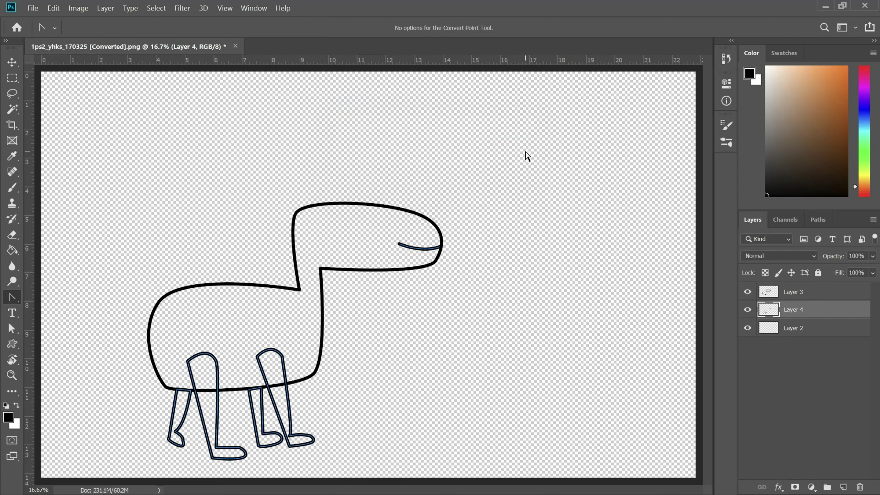
key("Return")
Draw a zigzag mane path with the Pen tool down the back of the head and neck
key("p")
left_click(307, 206)
left_click(276, 207)
left_click(294, 220)
left_click(278, 223)
left_click(289, 232)
left_click(280, 237)
left_click(294, 245)
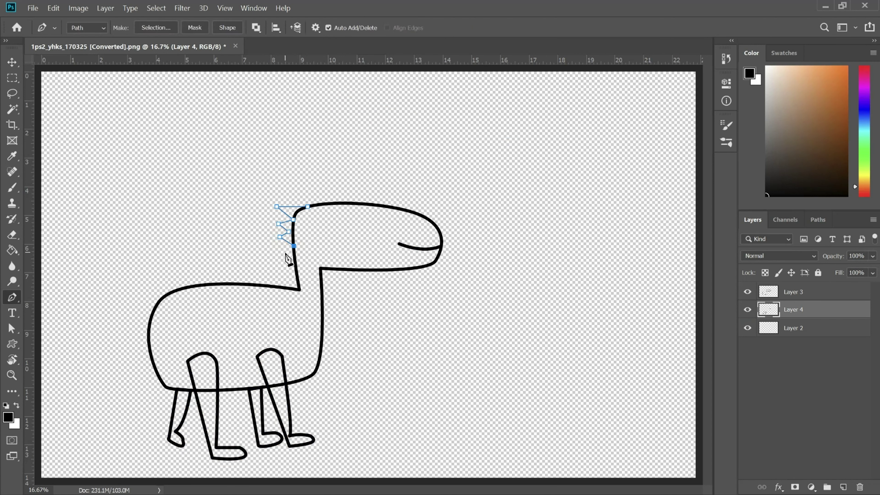
left_click(294, 290)
Stroke the zigzag mane path in black on Layer 4
right_click(12, 297)
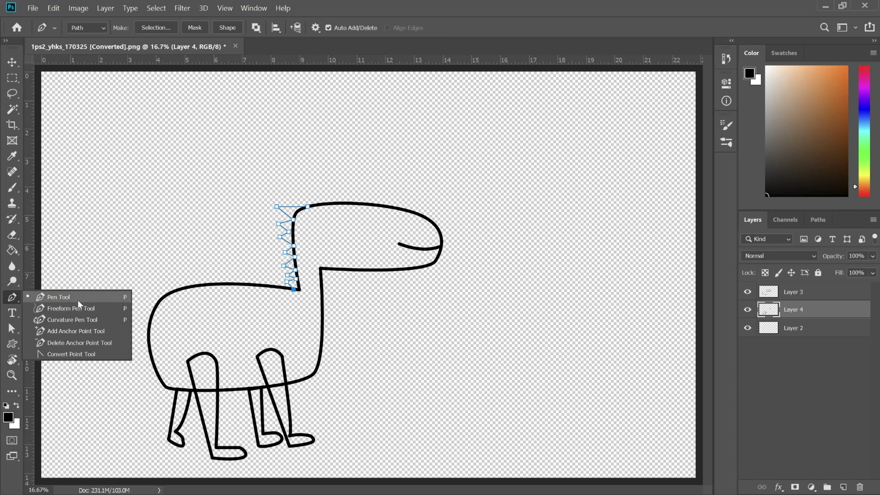
left_click(79, 354)
left_click(474, 154)
left_click(515, 146)
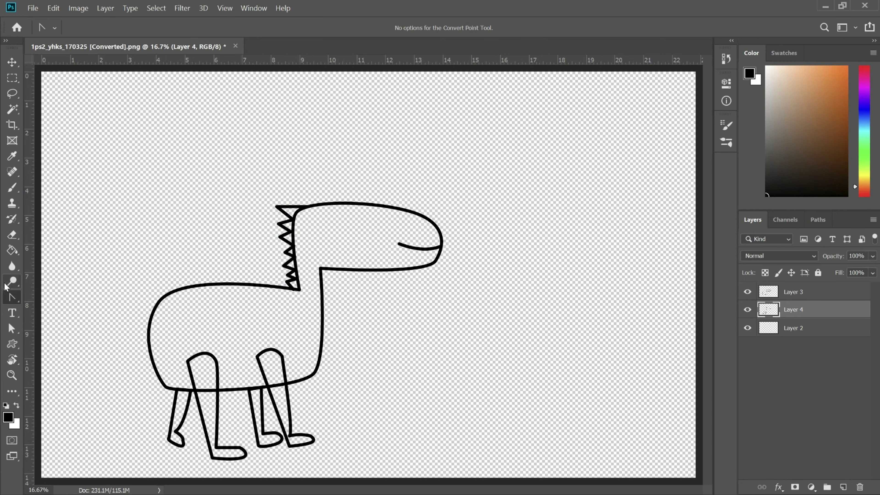
Draw a closed four-point path for the eye on the upper part of the head
key("p")
left_click(352, 208)
left_click(375, 220)
left_click(363, 232)
left_click(344, 226)
left_click(352, 208)
Round the eye path with the Convert Point tool and stroke it in black
right_click(11, 297)
left_click(78, 353)
left_click_drag(363, 233, 374, 236)
left_click_drag(351, 209, 321, 212)
right_click(383, 230)
left_click(416, 297)
key("Return")
key("Return")
Draw a curved eyelid line across the upper part of the eye and stroke it in black
right_click(12, 296)
left_click(52, 295)
left_click(368, 213)
left_click(339, 219)
right_click(12, 297)
left_click(78, 354)
right_click(356, 216)
left_click(395, 316)
key("Return")
key("Return")
Draw a curved pupil outline in the lower part of the eye and stroke it in black
right_click(12, 297)
left_click(52, 295)
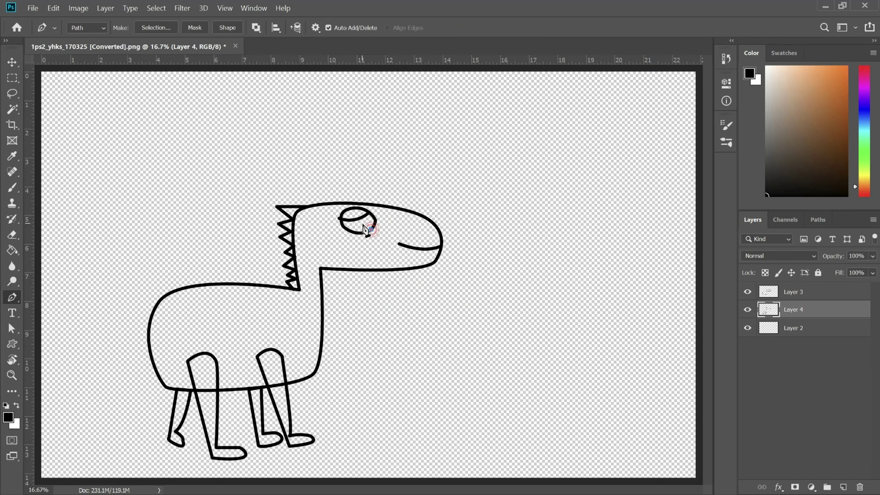
left_click(371, 230)
left_click(360, 221)
left_click(355, 228)
right_click(12, 297)
right_click(370, 227)
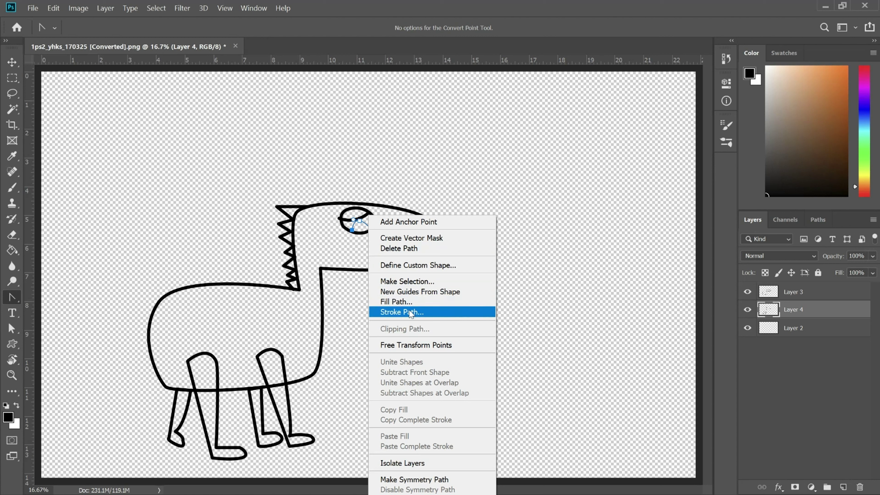
left_click(397, 311)
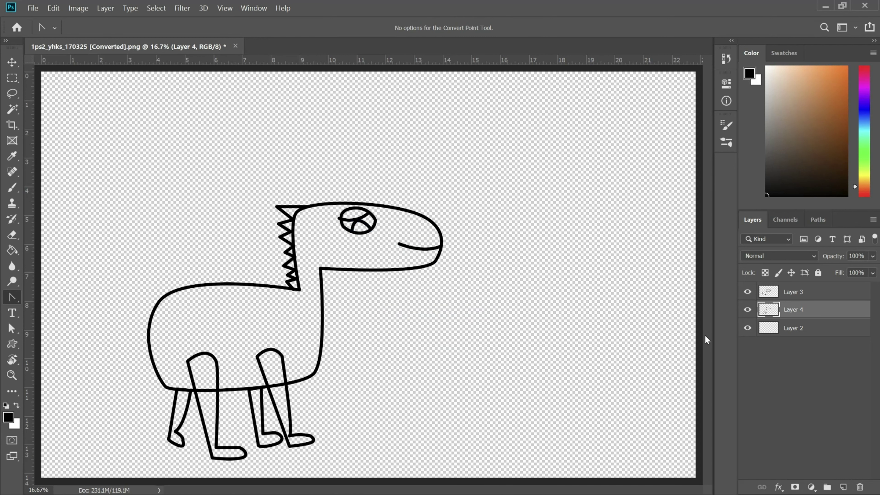
Erase the body outline where it crosses the two near legs on Layer 3
key("e")
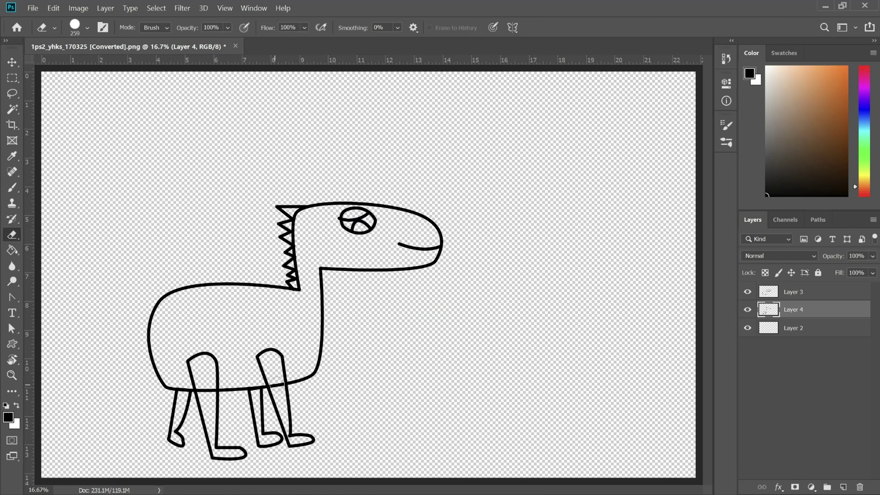
left_click(797, 295)
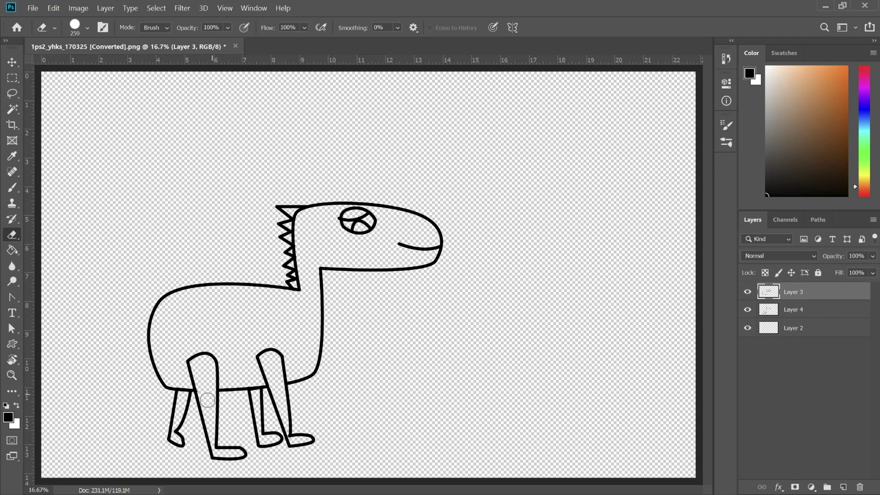
Set the foreground colour to orange #f87603 and switch to the Paint Bucket tool
left_click(8, 417)
type("fc8317")
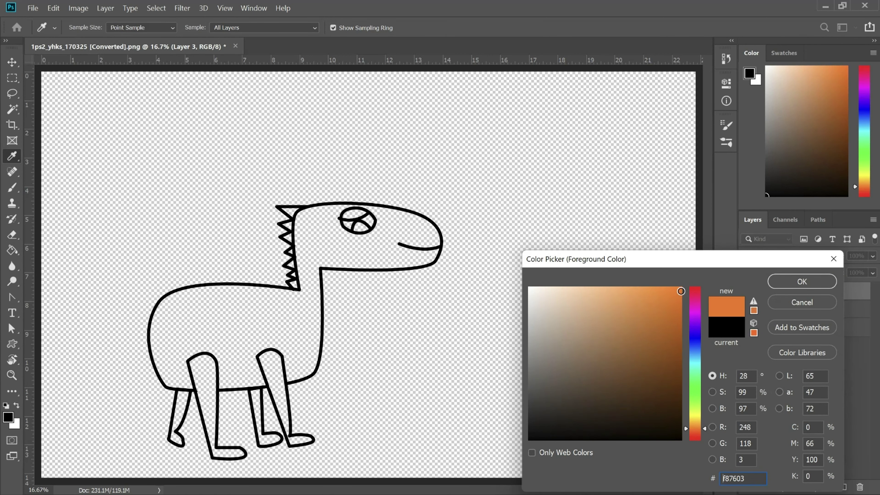
key("Return")
key("g")
Try to fill the head and the near front leg with orange on Layer 3
left_click(351, 245)
key("ctrl+z")
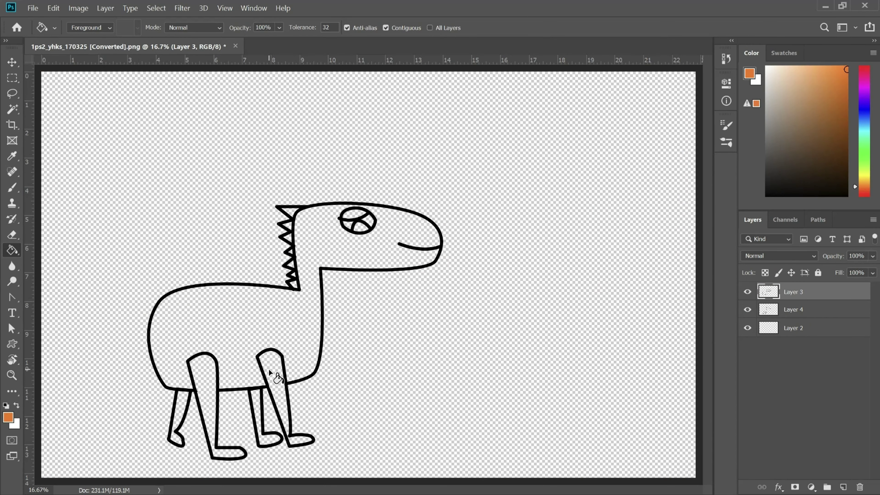
left_click(276, 375)
key("ctrl+z")
Fill all four legs with orange on Layer 4 and move Layer 3 beneath Layer 4
key("alt+bracketleft")
left_click(277, 373)
left_click(203, 381)
left_click(183, 406)
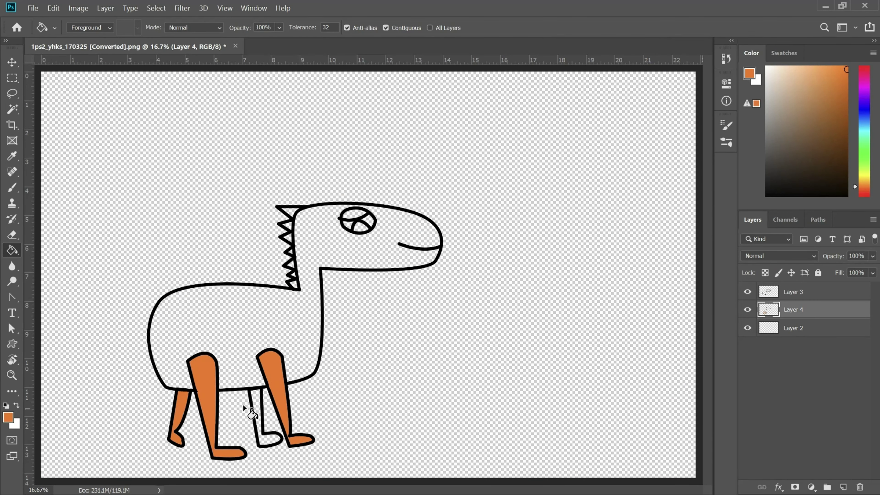
left_click(255, 409)
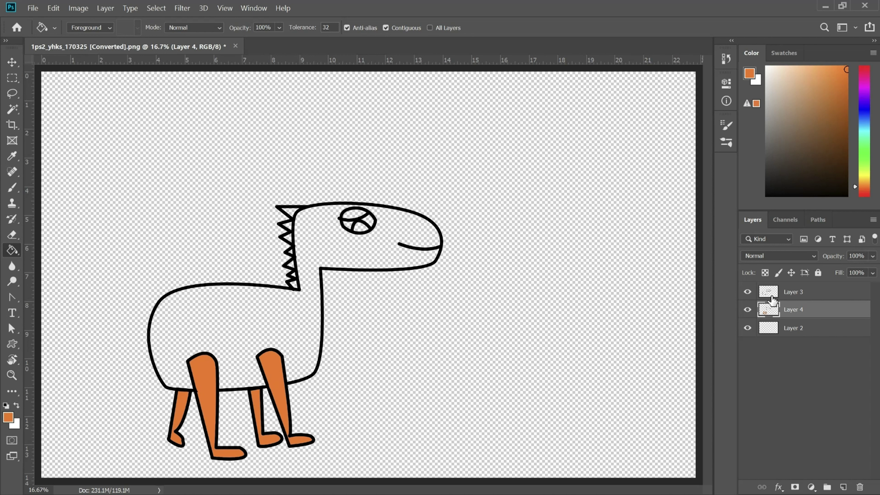
left_click_drag(773, 301, 776, 332)
Paint the inside of the body orange on Layer 2 with a 228 px hard round brush
left_click(17, 190)
right_click(256, 299)
mouse_move(176, 351)
left_mouse_down()
mouse_move(198, 371)
mouse_move(181, 383)
mouse_move(244, 383)
mouse_move(167, 377)
mouse_move(162, 353)
mouse_move(184, 362)
mouse_move(279, 348)
mouse_move(253, 367)
mouse_move(289, 369)
mouse_move(205, 379)
mouse_move(253, 383)
left_mouse_up()
key("ctrl+z")
left_click(821, 329)
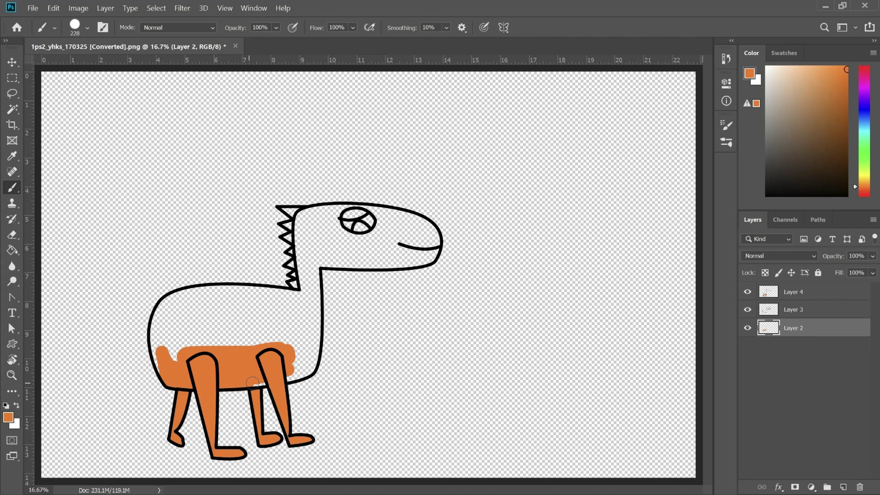
mouse_move(300, 305)
left_mouse_down()
mouse_move(315, 331)
mouse_move(292, 330)
mouse_move(296, 364)
mouse_move(315, 353)
mouse_move(311, 362)
mouse_move(321, 365)
mouse_move(293, 376)
left_mouse_up()
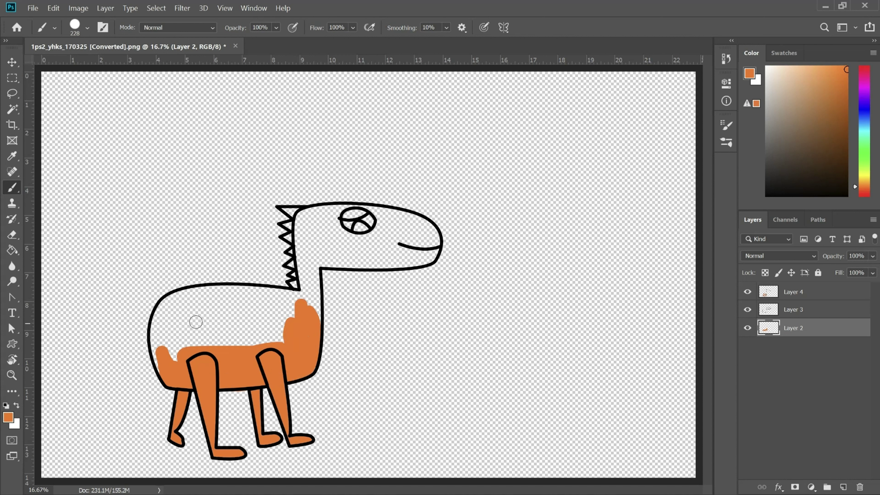
mouse_move(249, 347)
left_mouse_down()
mouse_move(285, 332)
mouse_move(218, 322)
mouse_move(253, 300)
mouse_move(289, 310)
mouse_move(301, 298)
mouse_move(208, 291)
mouse_move(186, 300)
mouse_move(173, 355)
mouse_move(217, 323)
left_mouse_up()
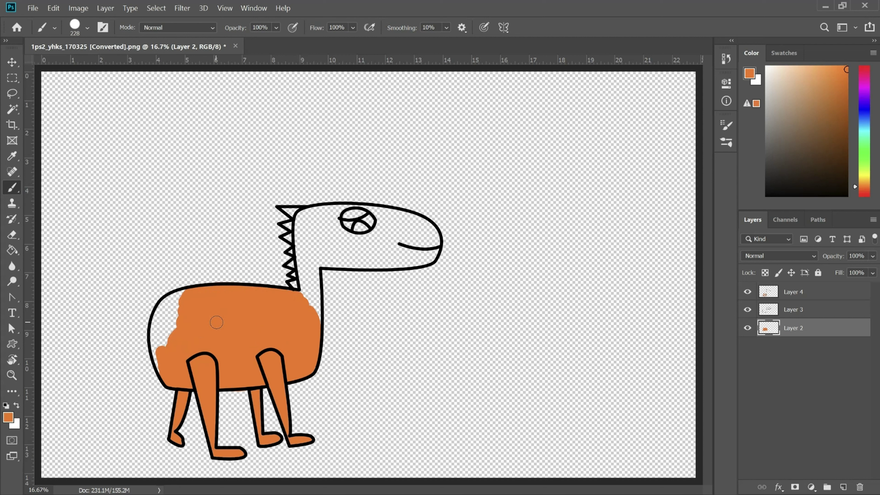
mouse_move(178, 296)
left_mouse_down()
mouse_move(162, 313)
mouse_move(184, 327)
left_mouse_up()
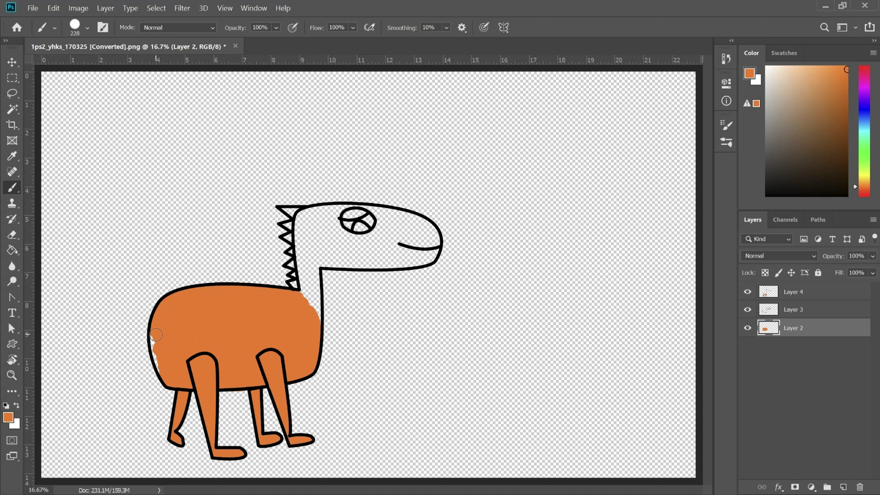
Paint the neck and the head orange up to the outline on Layer 2
mouse_move(302, 296)
left_mouse_down()
mouse_move(309, 279)
mouse_move(300, 230)
mouse_move(318, 237)
mouse_move(307, 260)
mouse_move(315, 271)
mouse_move(310, 340)
left_mouse_up()
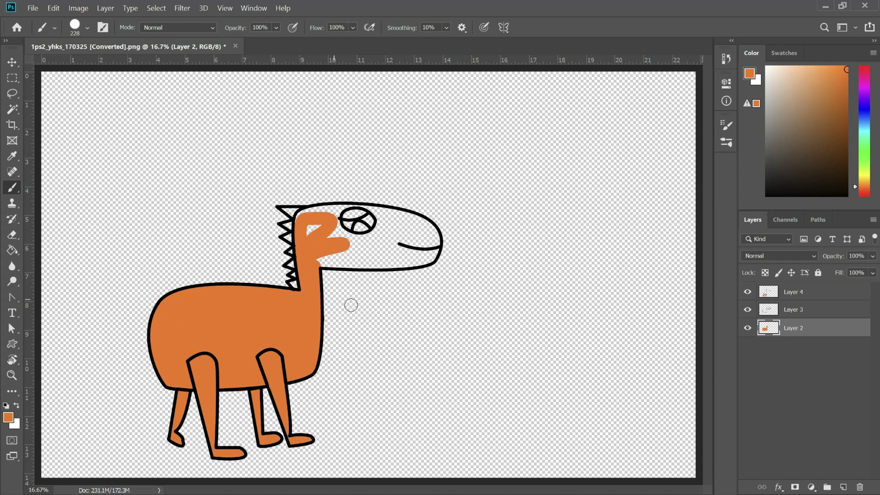
mouse_move(413, 229)
left_mouse_down()
mouse_move(336, 231)
mouse_move(301, 221)
mouse_move(379, 211)
mouse_move(431, 234)
mouse_move(420, 242)
mouse_move(435, 252)
mouse_move(428, 228)
left_mouse_up()
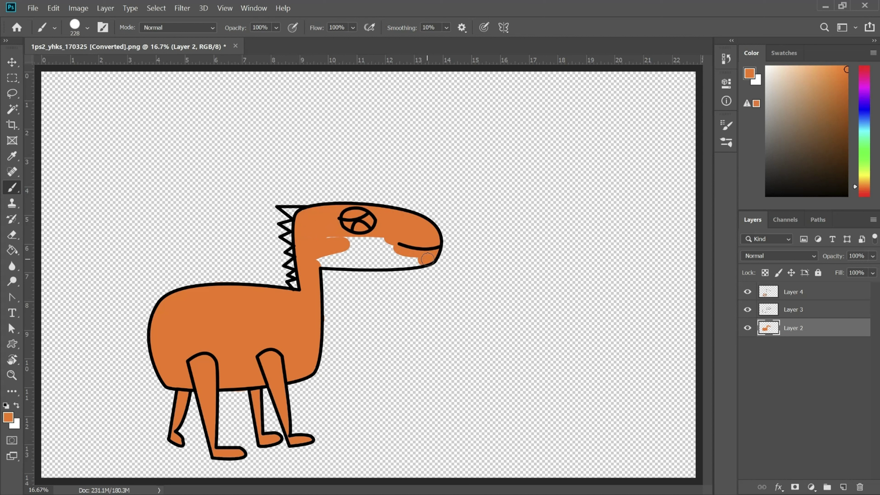
mouse_move(428, 258)
left_mouse_down()
mouse_move(364, 260)
mouse_move(359, 248)
mouse_move(338, 246)
mouse_move(349, 257)
mouse_move(324, 263)
mouse_move(400, 264)
left_mouse_up()
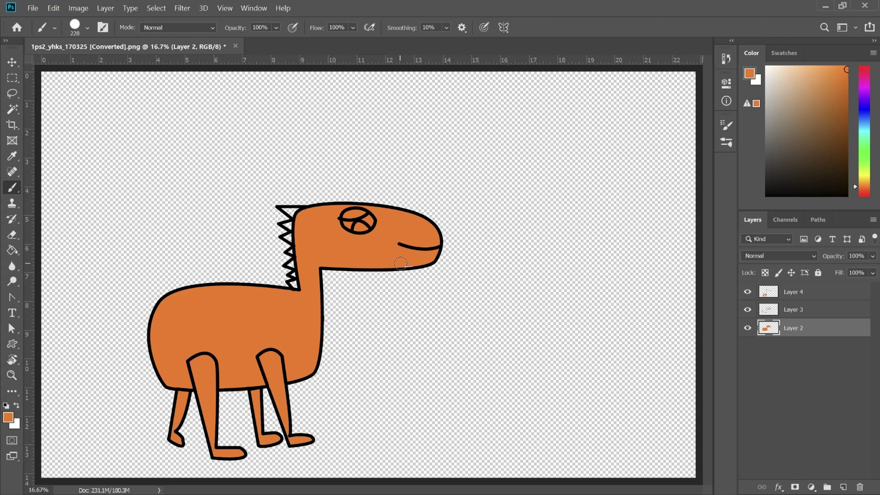
Try to fill the mane with orange using the Paint Bucket
key("g")
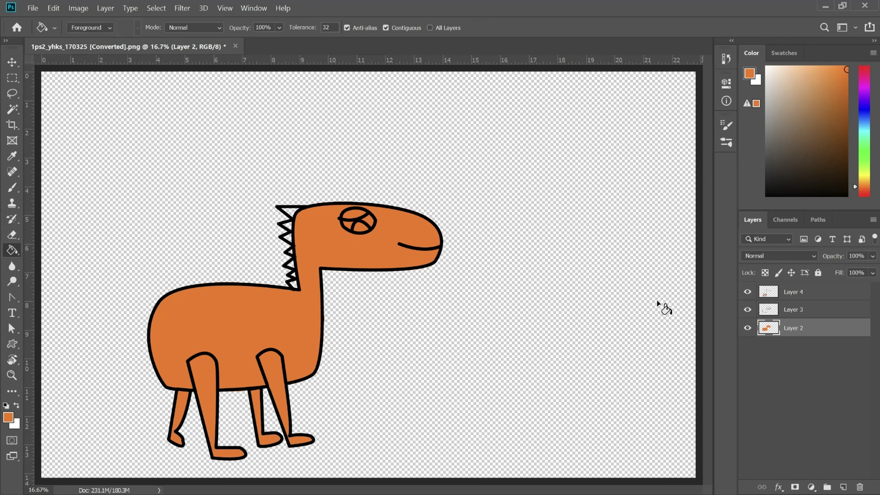
left_click(291, 215)
key("ctrl+z")
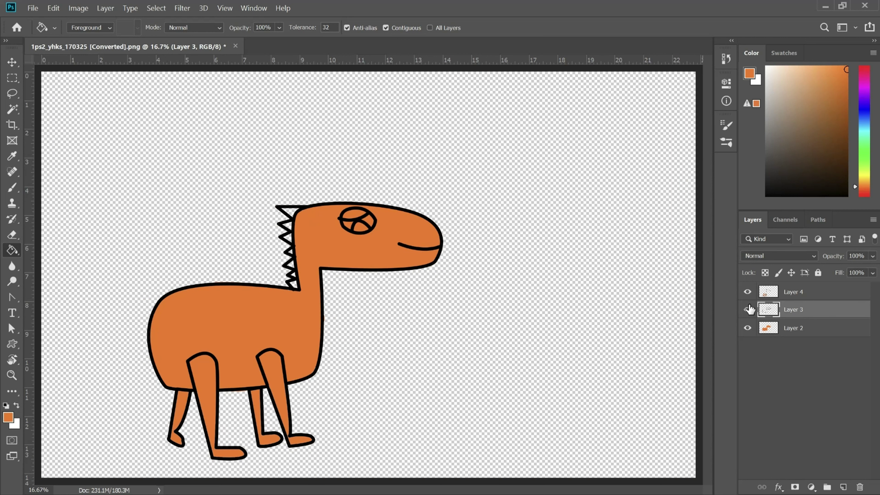
Paint the mane spikes a slightly darker orange on Layer 2, reducing the hard round brush to 58 px
key("b")
right_click(295, 212)
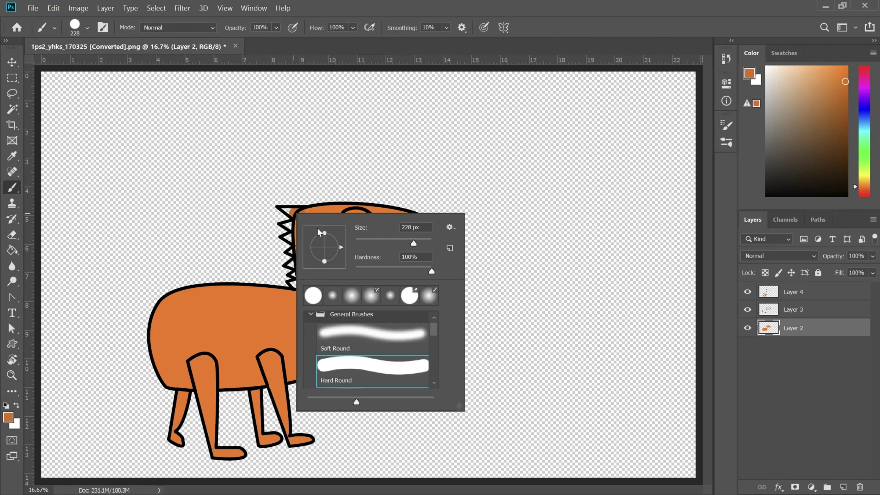
left_click(500, 282)
right_click(379, 218)
left_click(460, 249)
left_click(299, 212)
left_click_drag(299, 210, 281, 208)
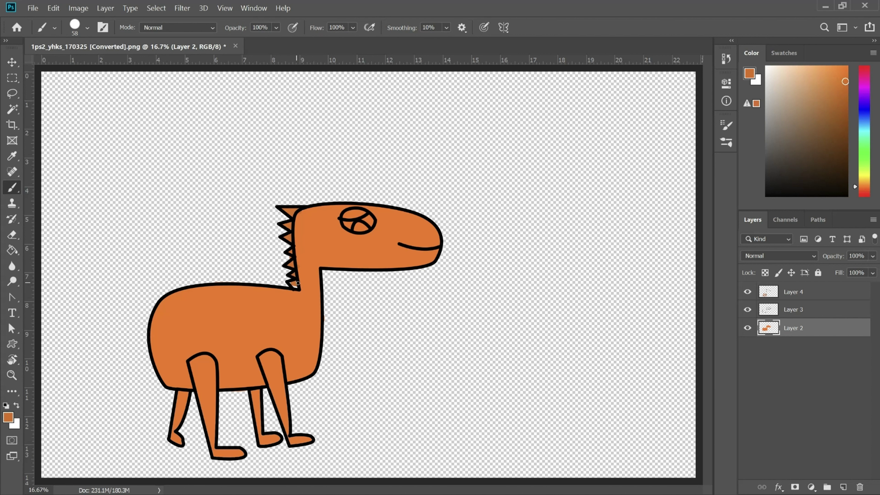
Set the foreground colour to white #ffffff and paint the whites of the eye with a 165 px brush
left_click(11, 421)
left_click(528, 287)
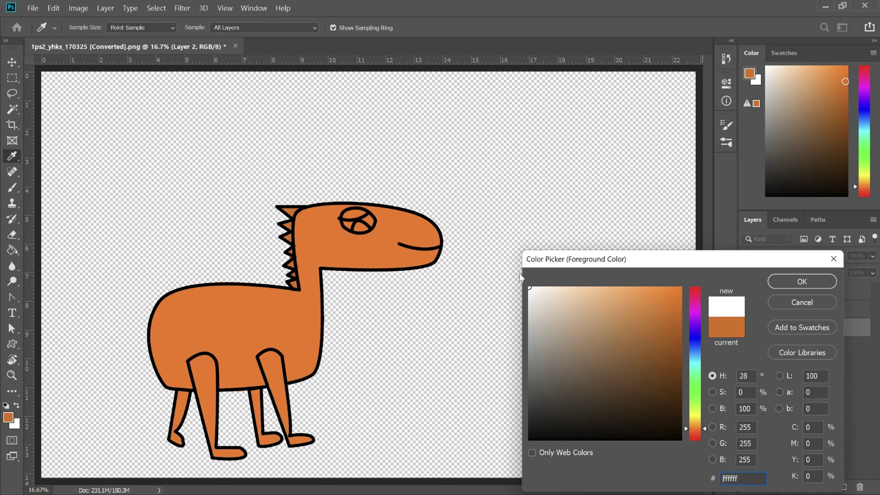
key("Return")
right_click(365, 224)
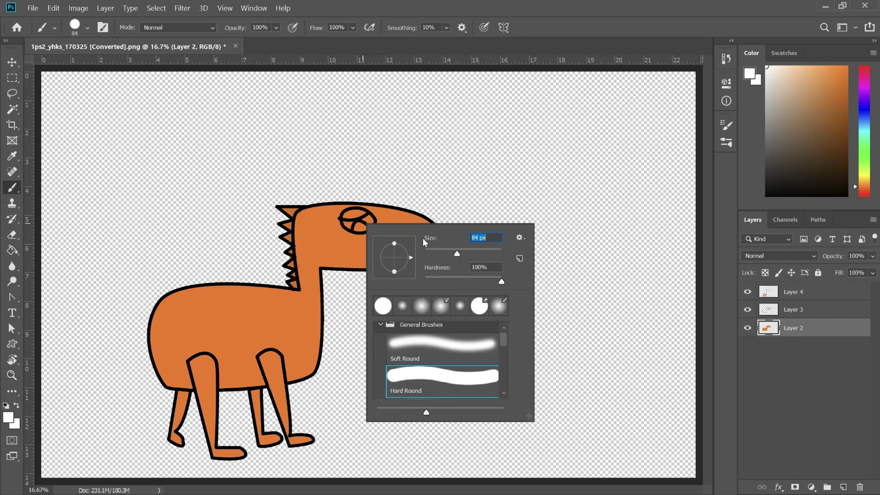
left_click(476, 251)
left_click_drag(351, 222, 347, 223)
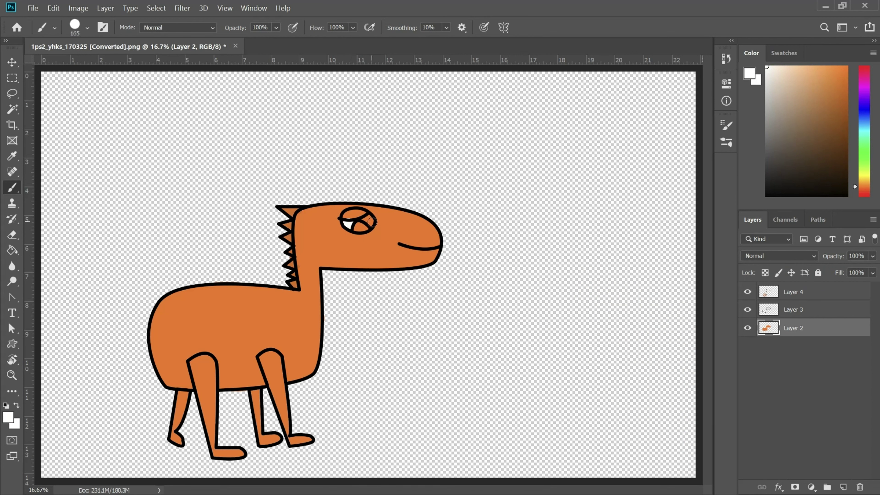
left_click(367, 217)
left_click(357, 221)
Change the foreground colour to near-black and paint the pupil of the eye
left_click(8, 418)
left_click(531, 432)
left_click(791, 285)
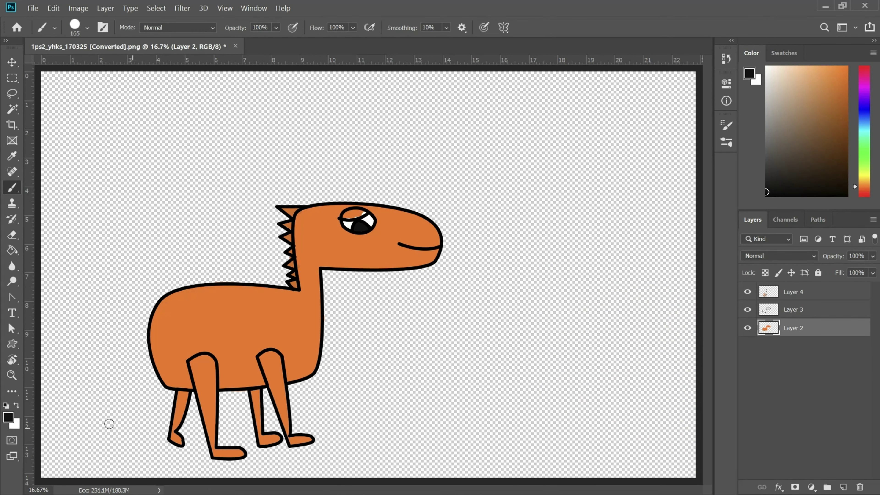
Set the foreground colour to white and paint small highlights in the pupil with 73 px and 88 px hard round brushes
left_click(8, 418)
left_click(528, 288)
left_click(801, 279)
right_click(364, 215)
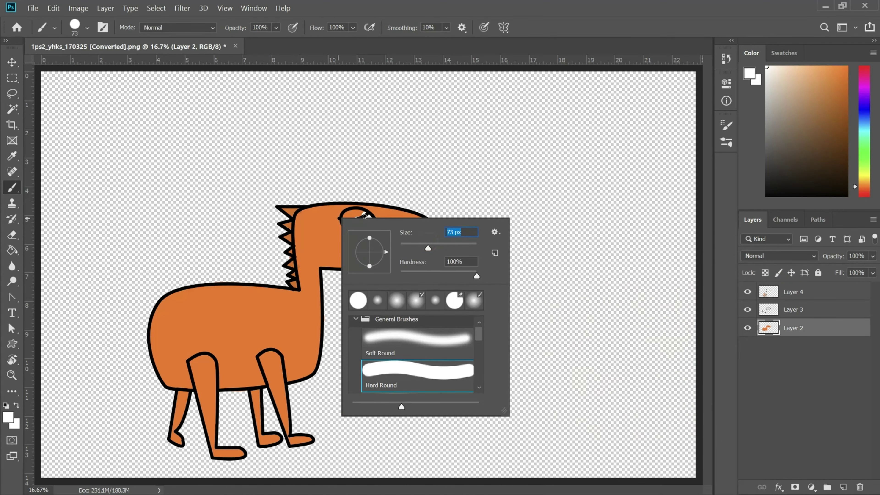
key("Return")
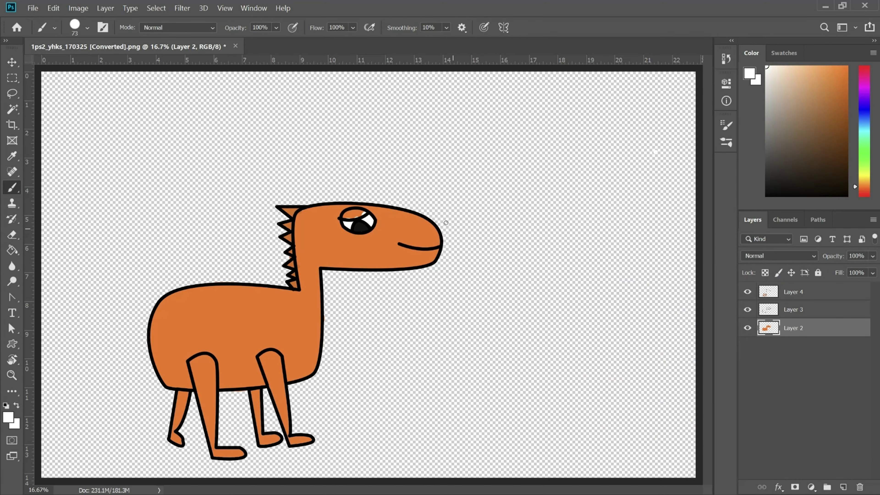
left_click(359, 228)
right_click(365, 228)
left_click(454, 258)
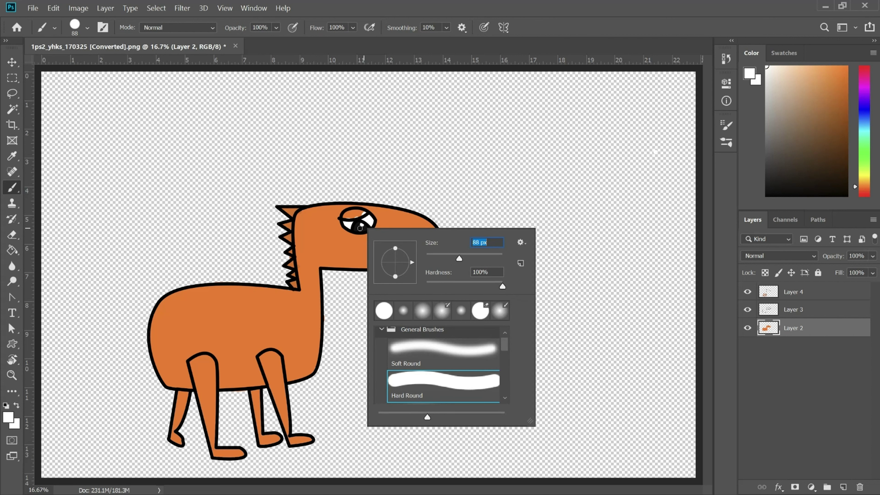
left_click(360, 228)
Change the foreground colour to dark orange #ca6206 and paint the upper eyelid
left_click(8, 418)
left_click(403, 251)
left_click_drag(678, 312, 678, 319)
key("Return")
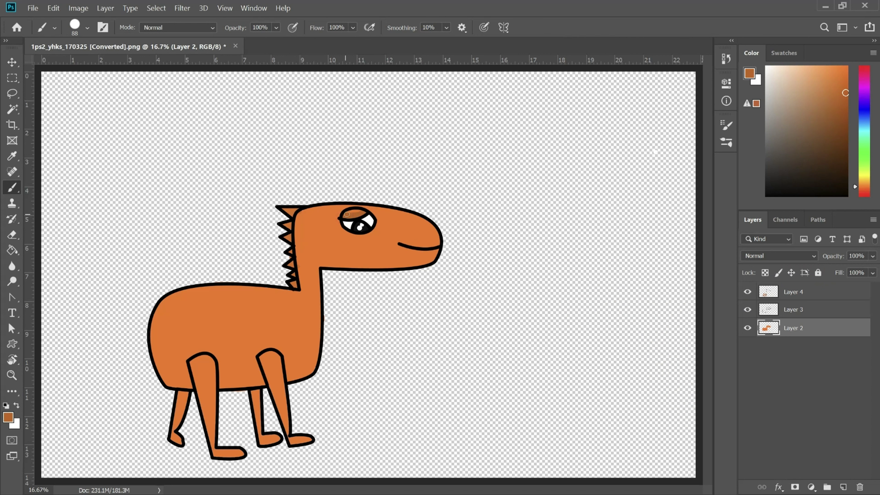
Set the foreground colour to yellow and dab spots on the body and cheek with a 180 px hard round brush
left_click(9, 416)
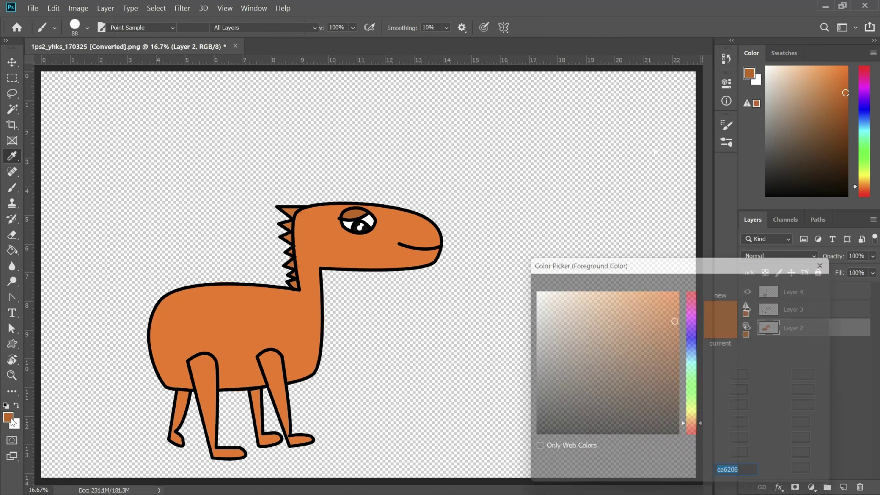
left_click_drag(694, 416, 695, 420)
left_click(662, 287)
left_click(801, 283)
right_click(205, 312)
left_click(323, 328)
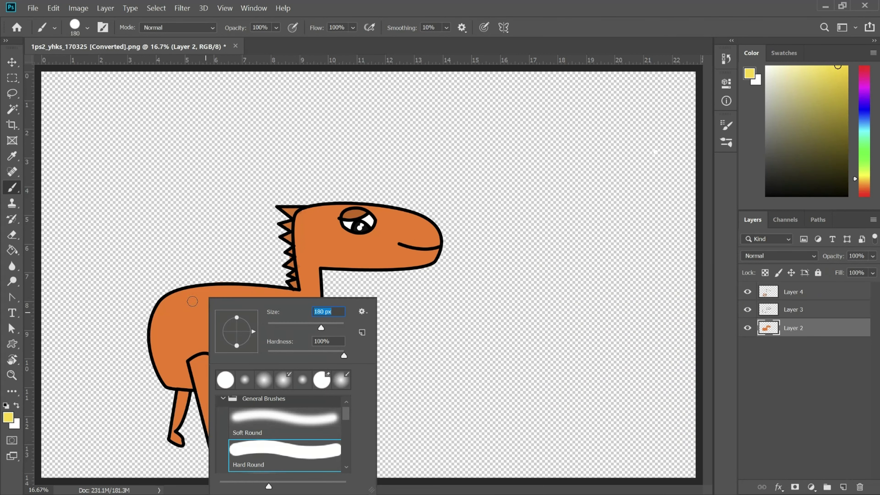
key("Return")
left_click(191, 301)
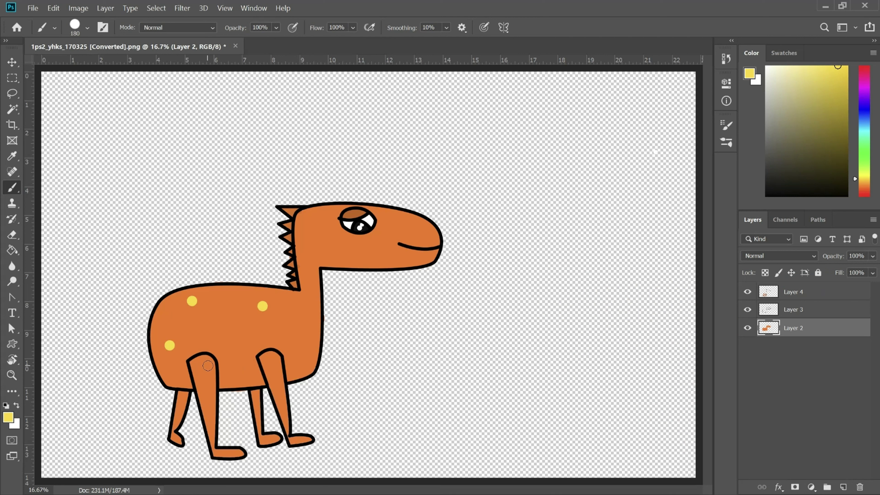
left_click(321, 238)
Add smaller yellow spots around the large ones, reducing the brush to 130 px and then smaller still
right_click(282, 301)
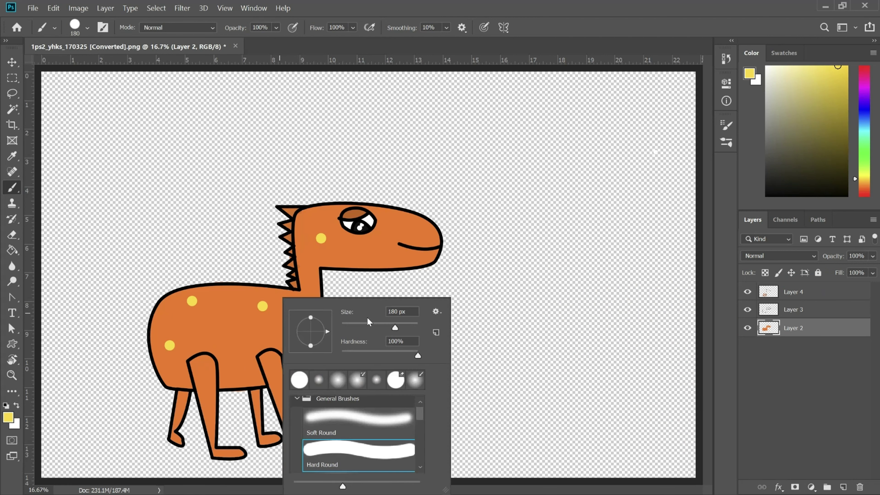
left_click(388, 326)
left_click(266, 299)
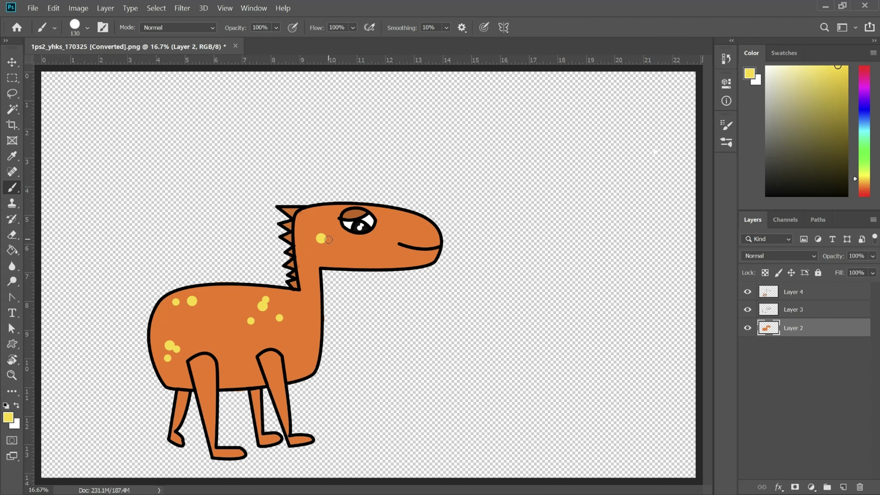
right_click(281, 298)
left_click(362, 328)
key("Return")
left_click(315, 227)
left_click(332, 238)
left_click(279, 318)
Select the orange body with the Magic Wand and ready the Gradient tool with the eyelid's dark orange #ca6206
left_click(12, 109)
left_click(305, 360)
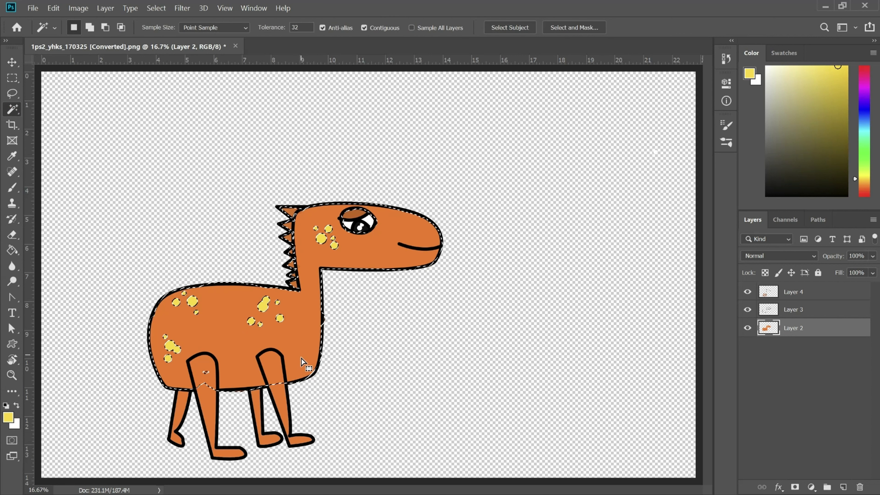
left_click(12, 249)
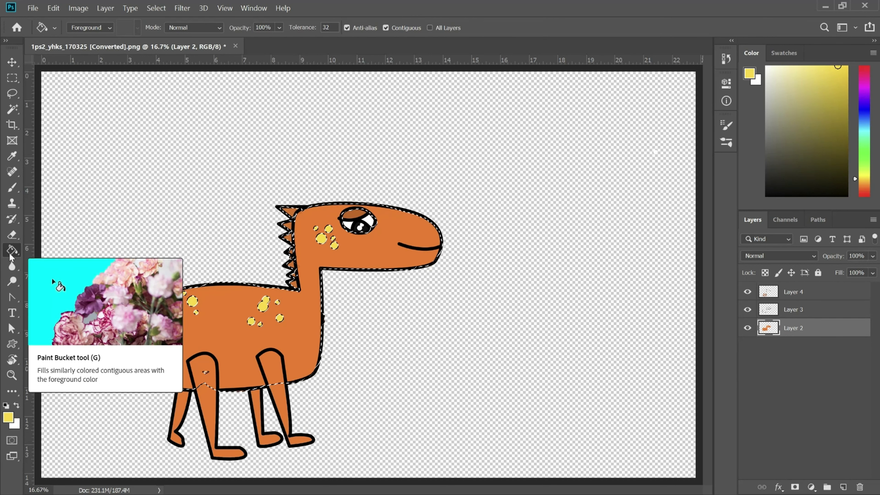
right_click(13, 249)
left_click(49, 250)
left_click(8, 417)
left_click(352, 214)
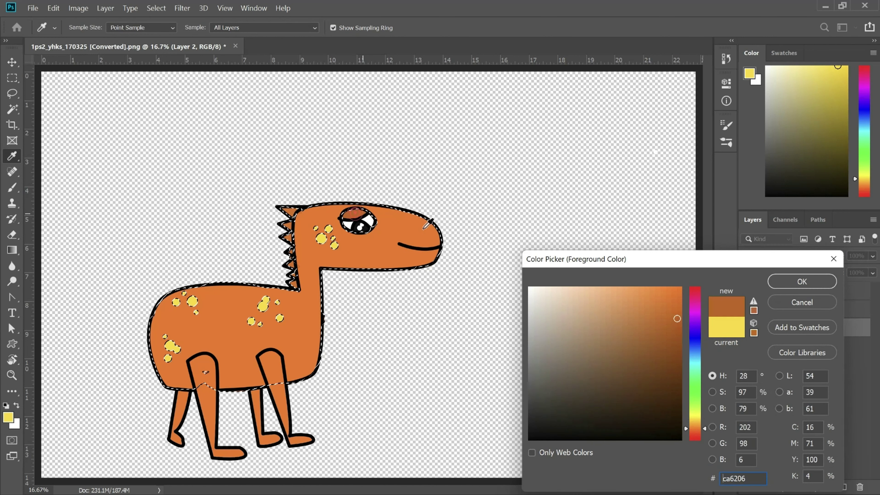
key("Return")
Undo a trial gradient on the chest, shade the snout, rump and belly with linear gradients, and deselect the body
left_click_drag(324, 263, 291, 334)
key("ctrl+z")
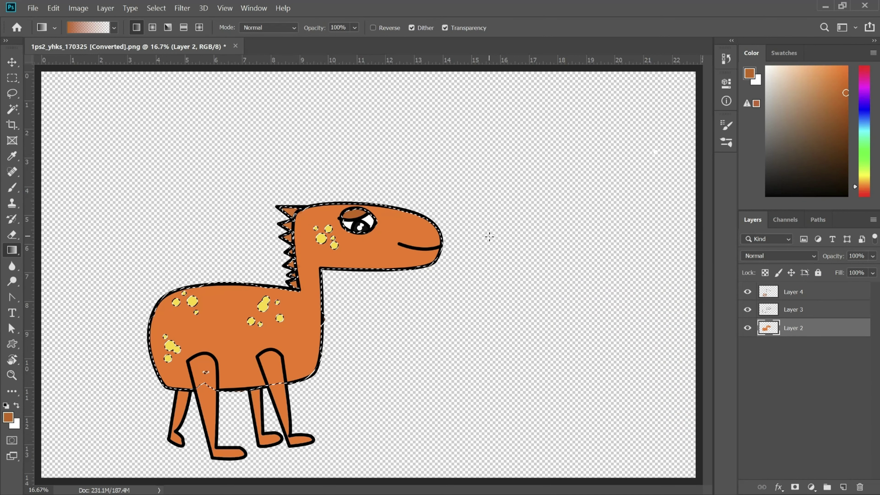
left_click_drag(489, 236, 393, 236)
left_click_drag(163, 231, 214, 340)
left_click_drag(238, 395, 242, 361)
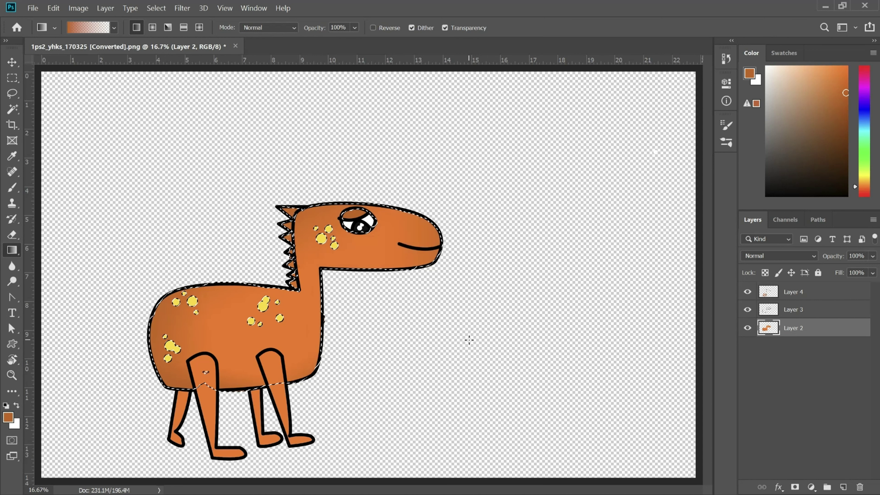
left_click(11, 78)
left_click(102, 135)
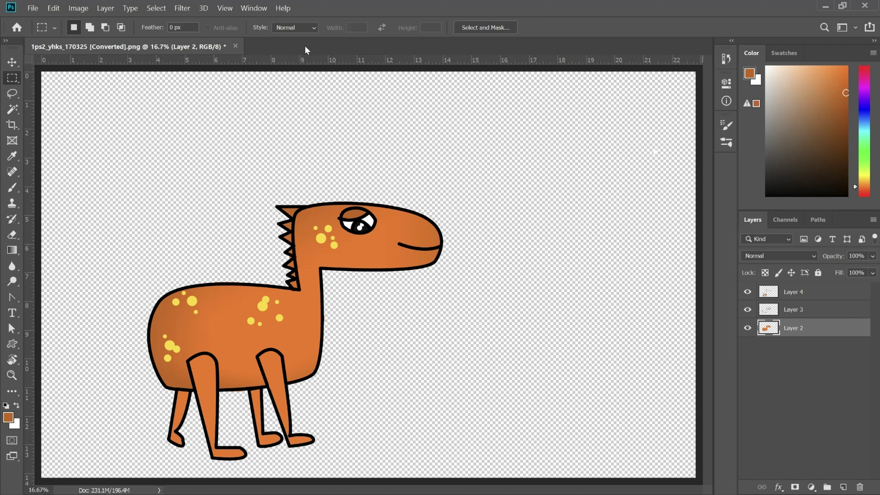
Add a new layer beneath Layer 2 and draw a closed pen path covering the lower part of the canvas as ground
left_click(843, 487, "ctrl")
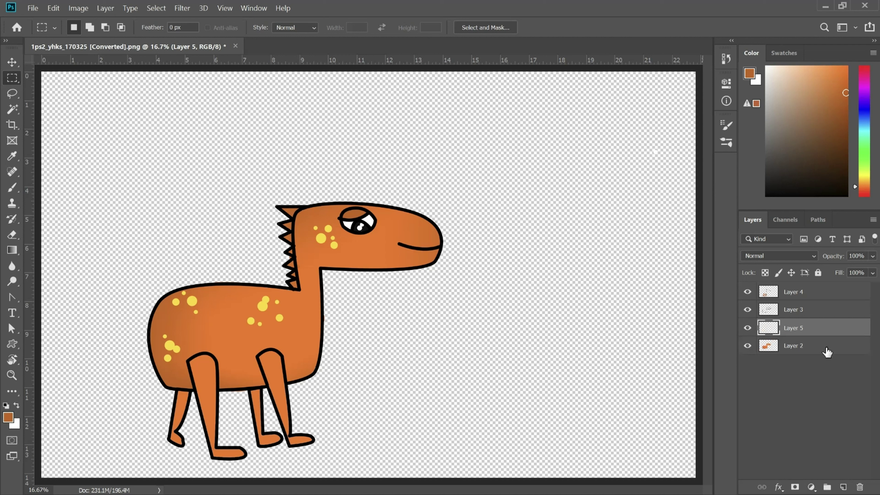
left_click(12, 297)
left_click(40, 334)
left_click(624, 310)
left_click(701, 326)
left_click(692, 483)
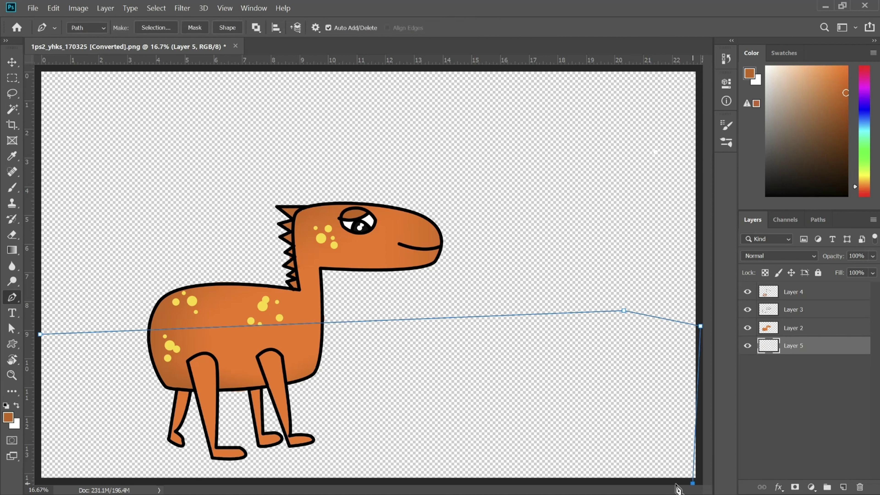
left_click(40, 483)
left_click(40, 334)
Bend the ground path's upper edge into a smooth hill curve with the Convert Point tool
right_click(11, 297)
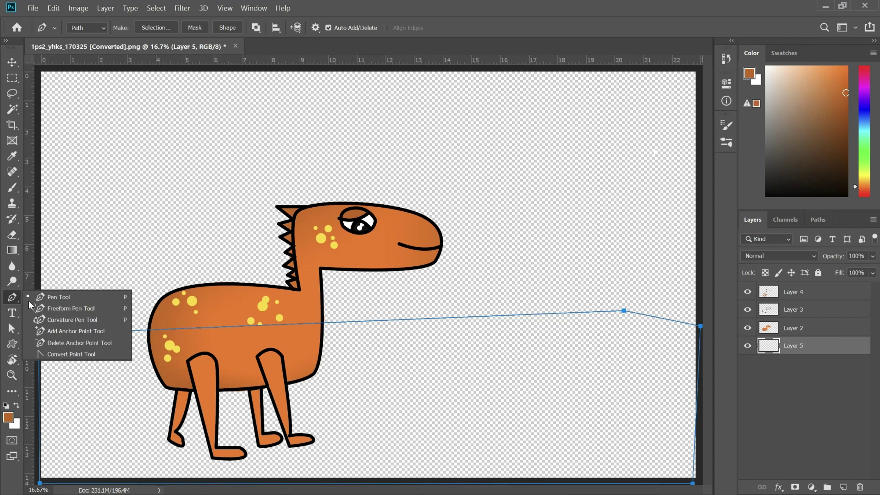
left_click(69, 355)
left_click_drag(623, 310, 790, 334)
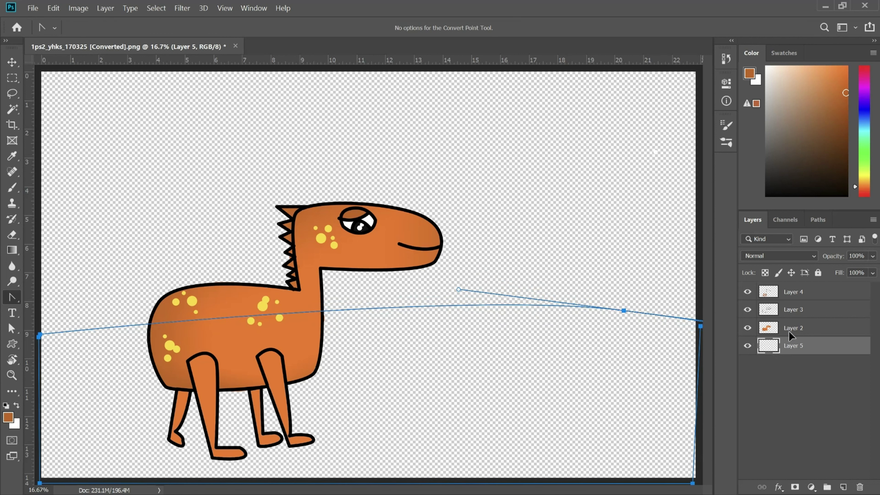
Fill the hill path with a green colour and dismiss the path
right_click(546, 389)
left_click(571, 191)
left_click(444, 109)
left_click(459, 149)
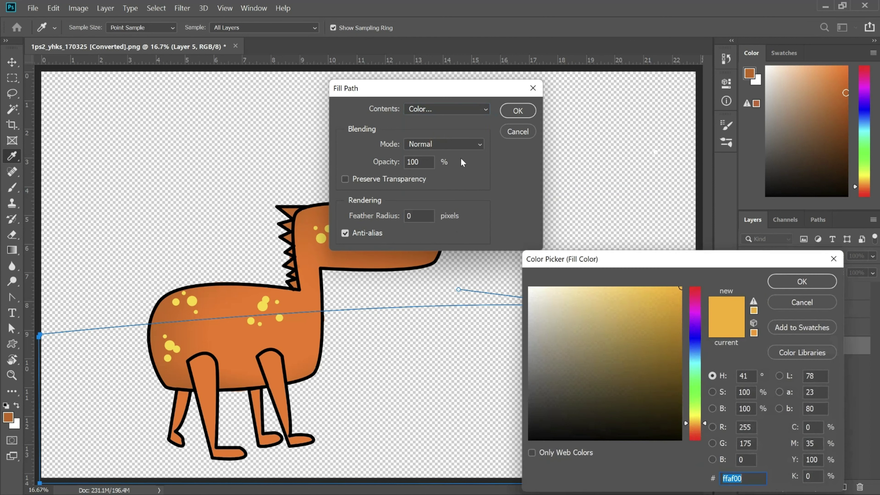
left_click(695, 384)
left_click_drag(664, 374, 672, 354)
key("Return")
left_click(525, 110)
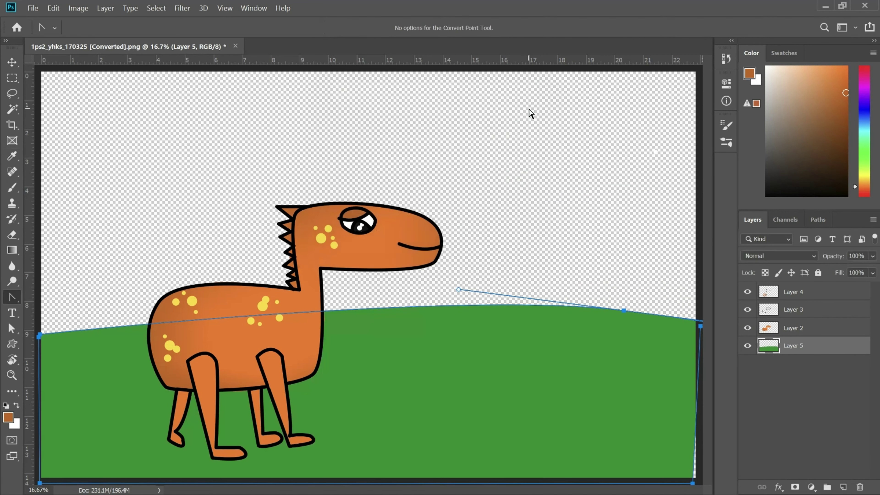
key("Return")
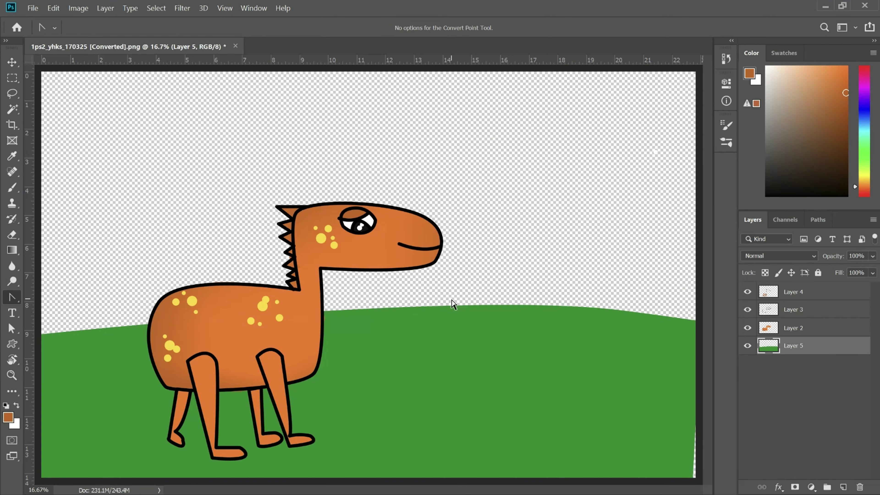
Add a new layer beneath Layer 5 and fill it with light blue #a4e2ff using the Paint Bucket as sky
left_click(843, 487, "ctrl")
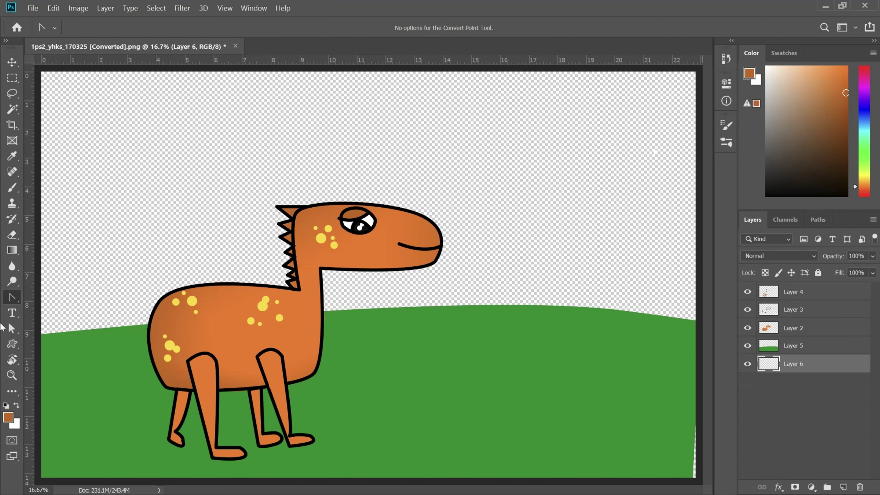
right_click(11, 251)
left_click(35, 260)
left_click(8, 417)
left_click_drag(695, 336, 695, 355)
left_click(570, 293)
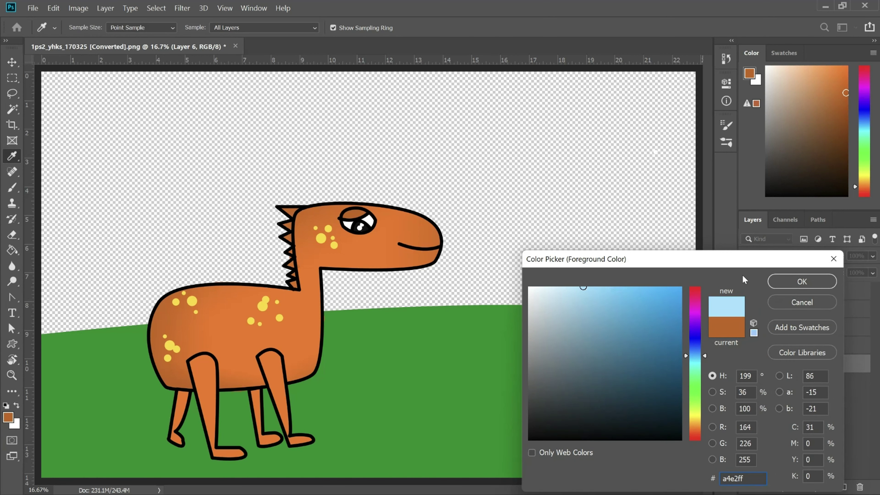
left_click(802, 282)
left_click(473, 236)
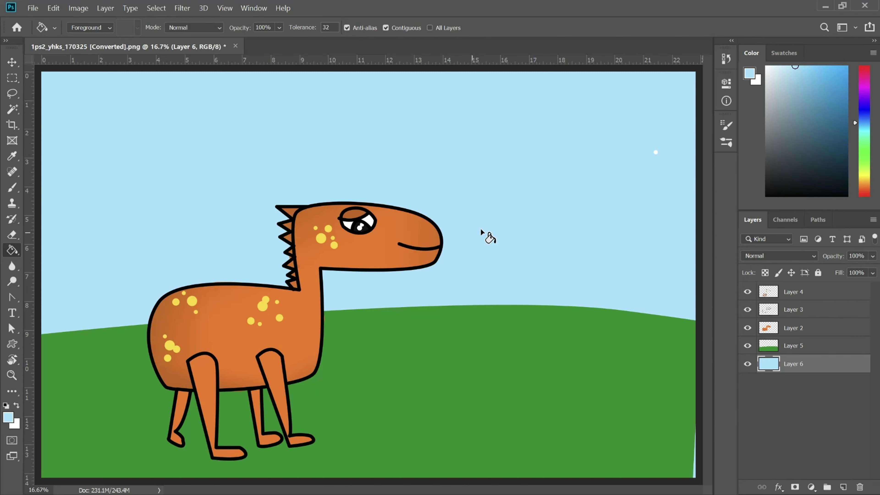
Set the foreground colour to white and draw six cloud custom shapes of varying sizes across the sky
left_click(11, 343)
left_click(8, 418)
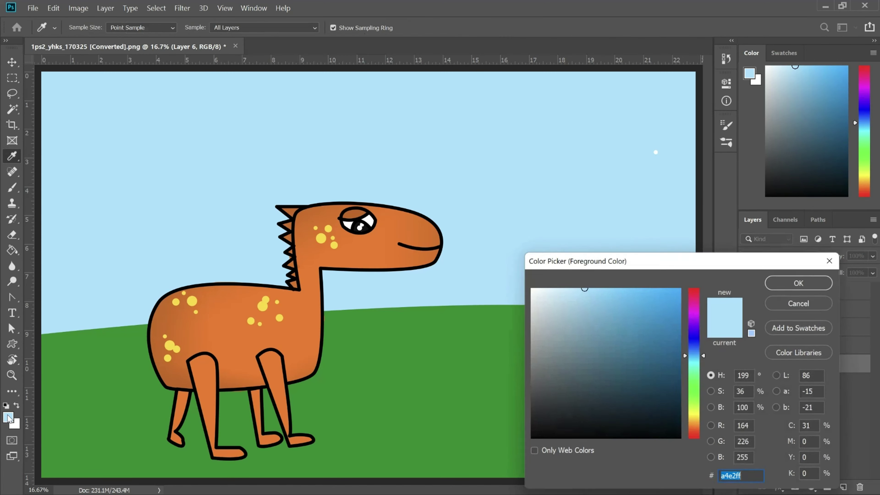
left_click(529, 287)
left_click(801, 282)
left_click_drag(44, 69, 205, 138)
mouse_move(356, 99)
left_mouse_down()
mouse_move(407, 111)
mouse_move(431, 134)
left_mouse_up()
left_click_drag(610, 75, 707, 148)
left_click_drag(511, 186, 554, 207)
left_click_drag(49, 180, 115, 217)
left_click_drag(242, 142, 270, 158)
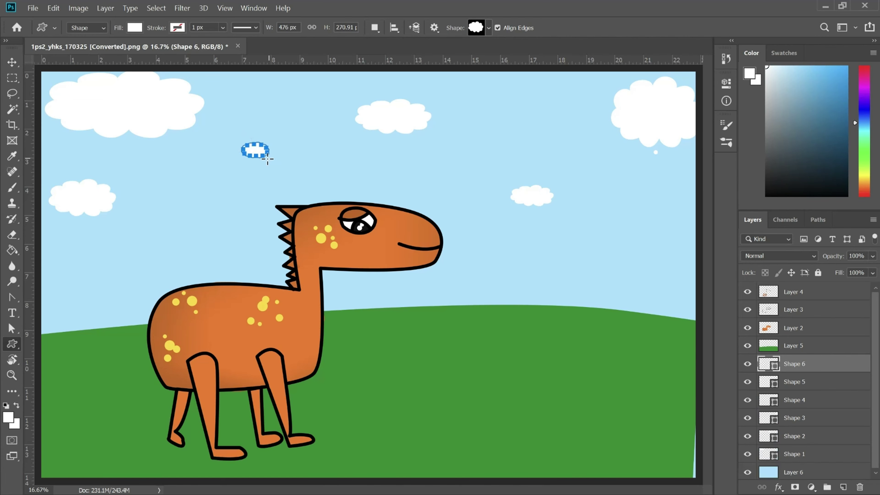
Choose the scattered grass custom shape and change the foreground colour to dark green
left_click(489, 28)
scroll(477, 90, "down", 3)
left_click(477, 90)
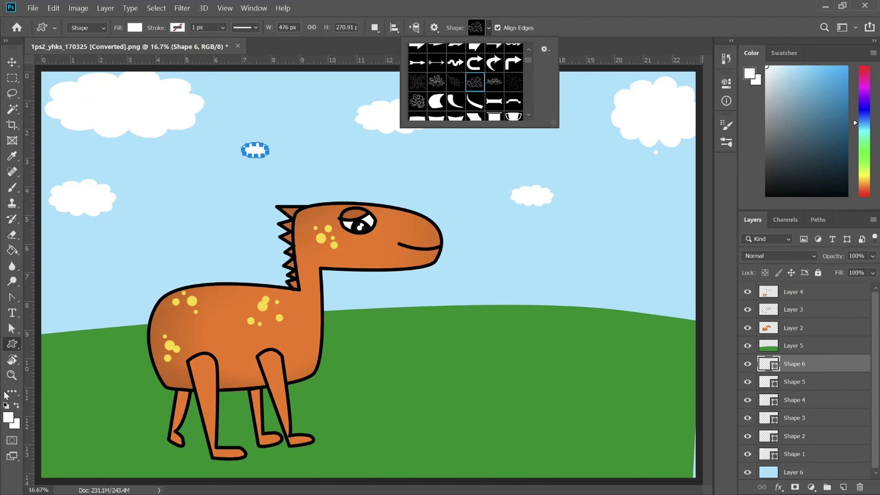
left_click(7, 417)
left_click(393, 368)
left_click(671, 382)
left_click(802, 281)
left_click(560, 354)
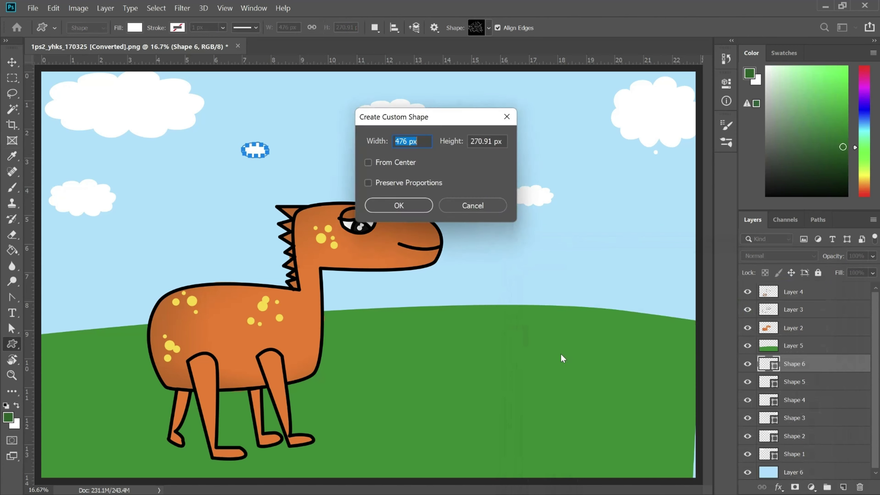
left_click(469, 205)
Draw grass clumps of varying sizes across the hill, selecting Layer 5 so that they are placed above the ground
mouse_move(515, 343)
left_mouse_down()
mouse_move(548, 354)
mouse_move(572, 383)
left_mouse_up()
left_click_drag(386, 411, 451, 456)
left_click(790, 349)
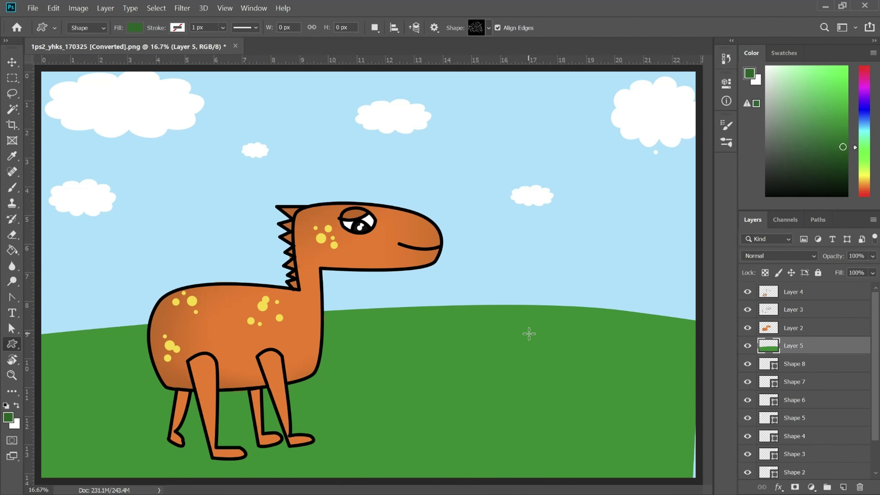
left_click_drag(529, 334, 588, 375)
left_click_drag(417, 395, 460, 425)
mouse_move(79, 382)
left_mouse_down()
mouse_move(104, 393)
mouse_move(116, 417)
left_mouse_up()
left_click_drag(111, 336, 127, 349)
left_click_drag(582, 409, 644, 460)
left_click_drag(660, 351, 682, 367)
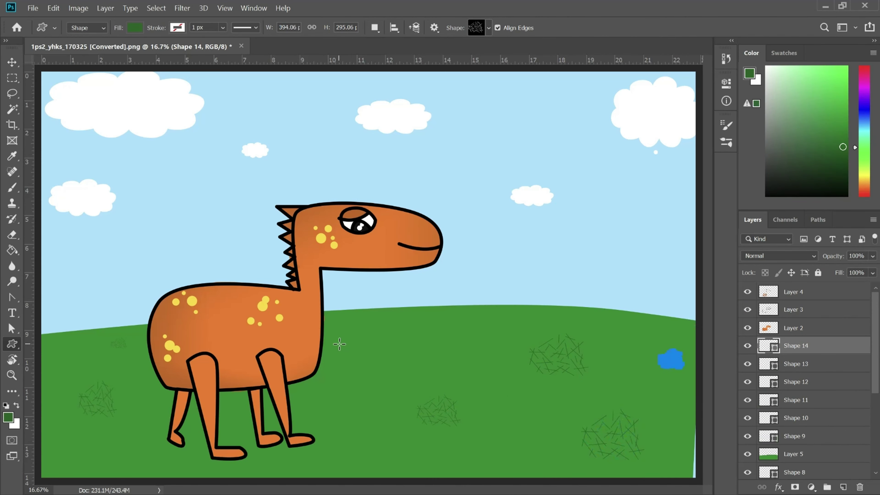